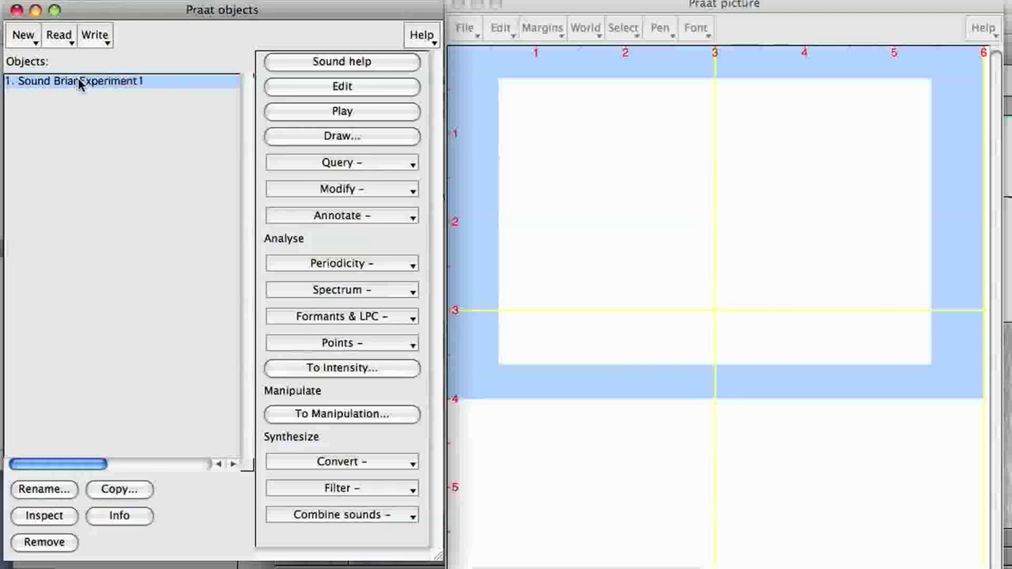
Open BrianExperiment1 in the sound editor, reposition the window, and play the recording's opening stretch.
{"action": "left_click", "coordinate": [369, 87]}
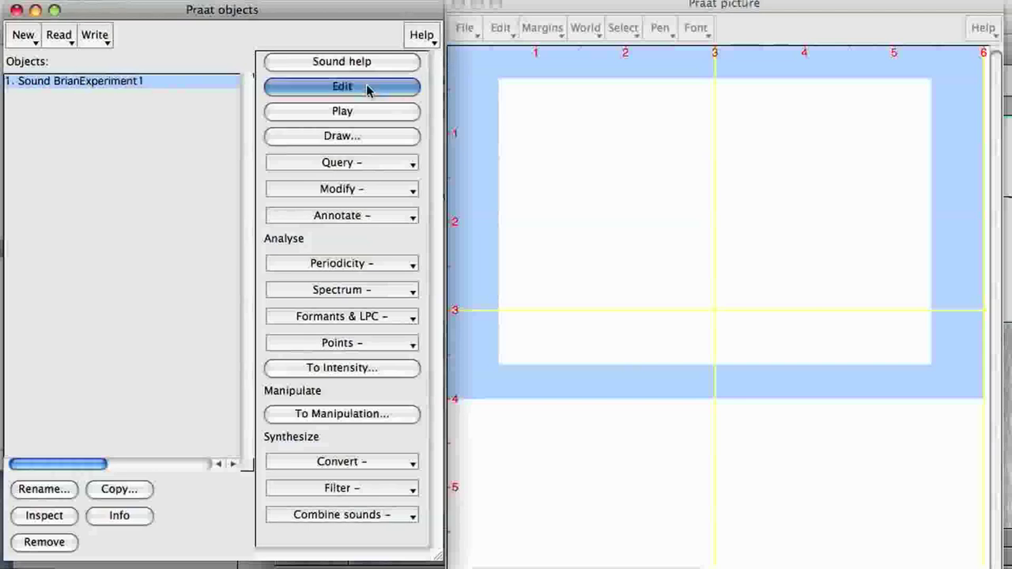
{"action": "left_click_drag", "start_coordinate": [528, 239], "coordinate": [609, 20]}
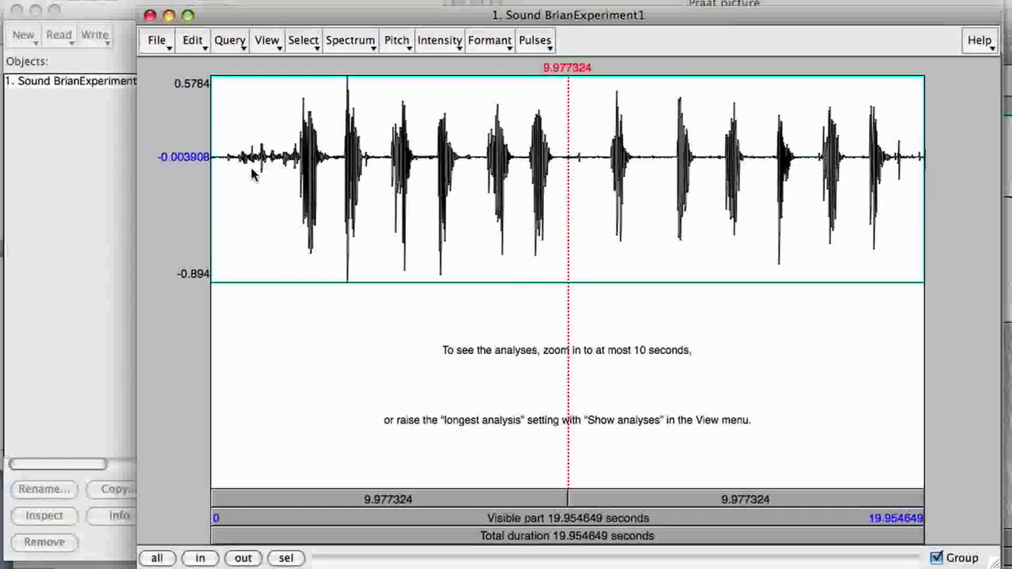
{"action": "left_click_drag", "start_coordinate": [227, 170], "coordinate": [384, 174]}
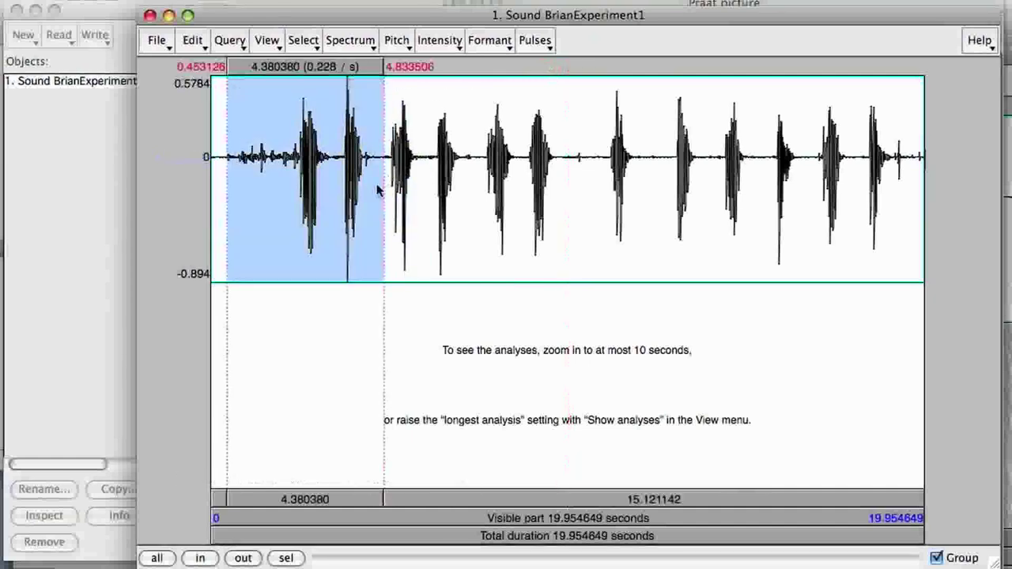
{"action": "left_click", "coordinate": [313, 499]}
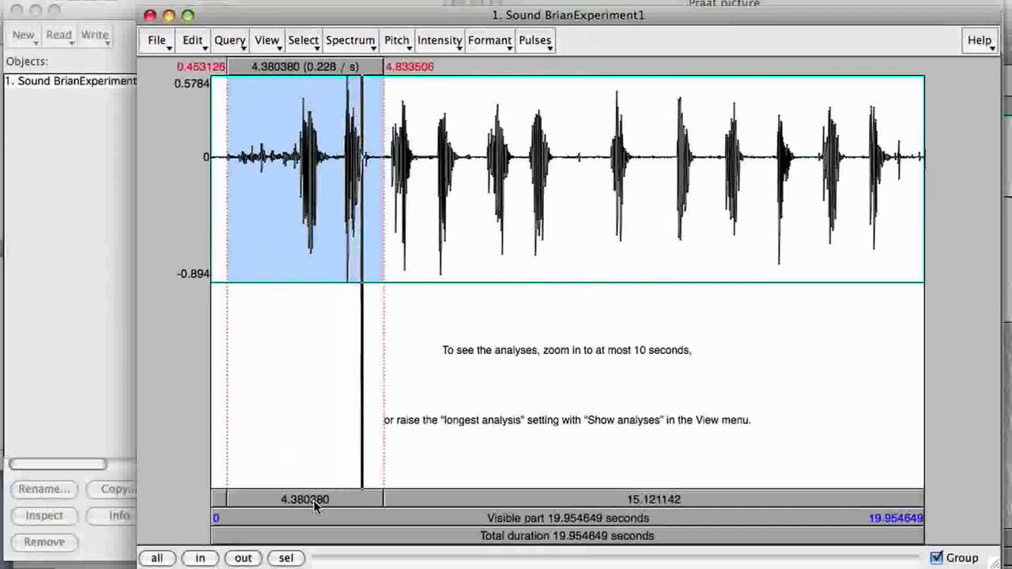
Play the stretch just before the first word, then select the first two words, 1.80–4.63 s.
{"action": "left_click", "coordinate": [283, 162]}
{"action": "left_click_drag", "start_coordinate": [239, 158], "coordinate": [292, 162]}
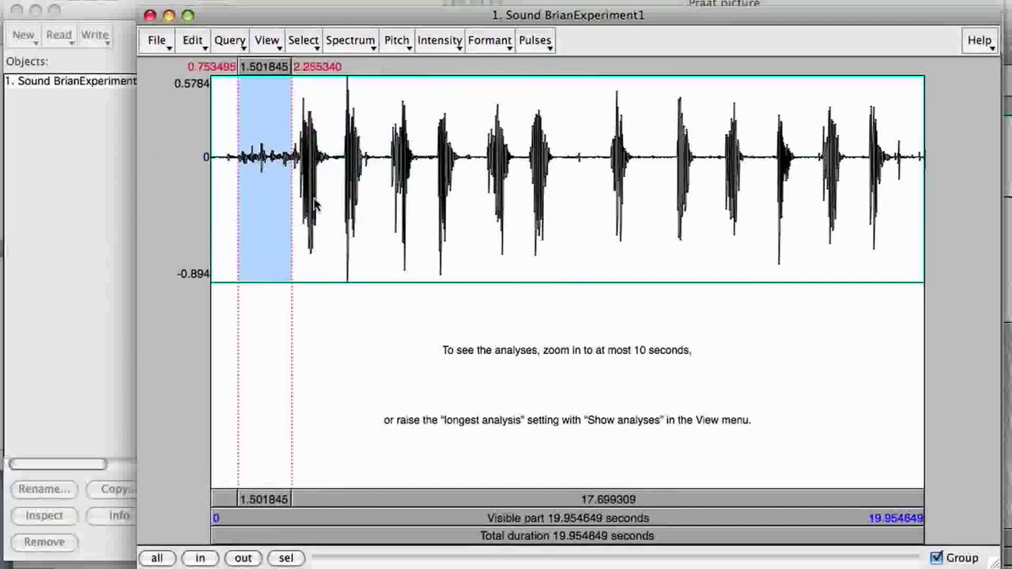
{"action": "left_click", "coordinate": [257, 499]}
{"action": "left_click_drag", "start_coordinate": [276, 170], "coordinate": [377, 165]}
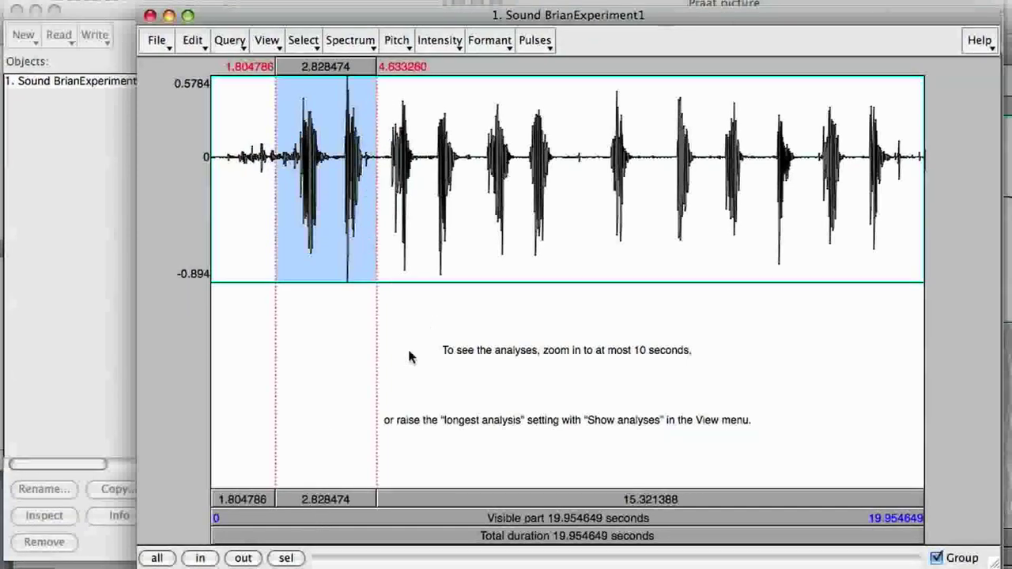
Zoom to the selected words and play them, then zoom to the first word at 2.479–3.015 s.
{"action": "left_click", "coordinate": [286, 558]}
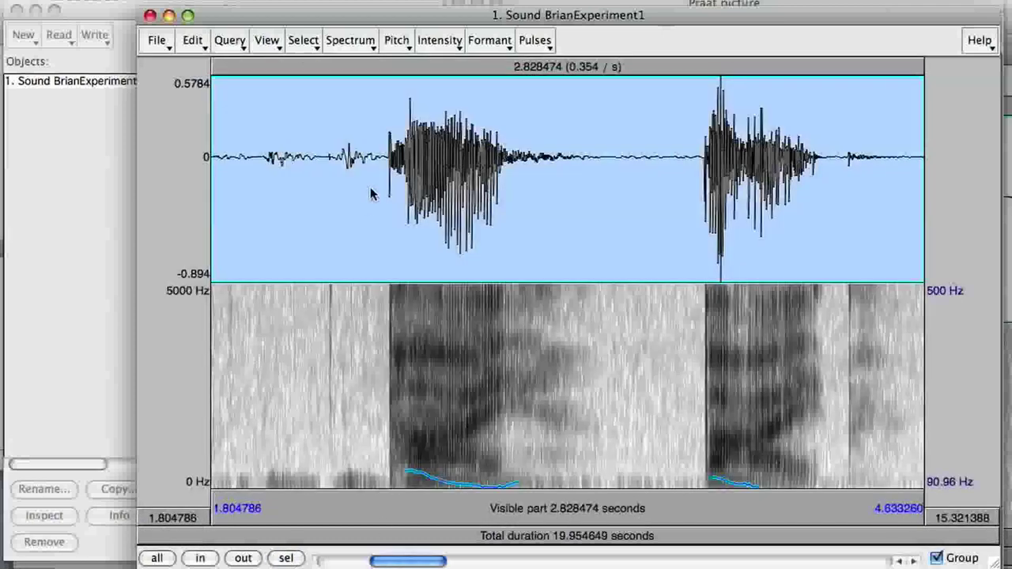
{"action": "left_click", "coordinate": [508, 516]}
{"action": "left_click_drag", "start_coordinate": [383, 164], "coordinate": [517, 162]}
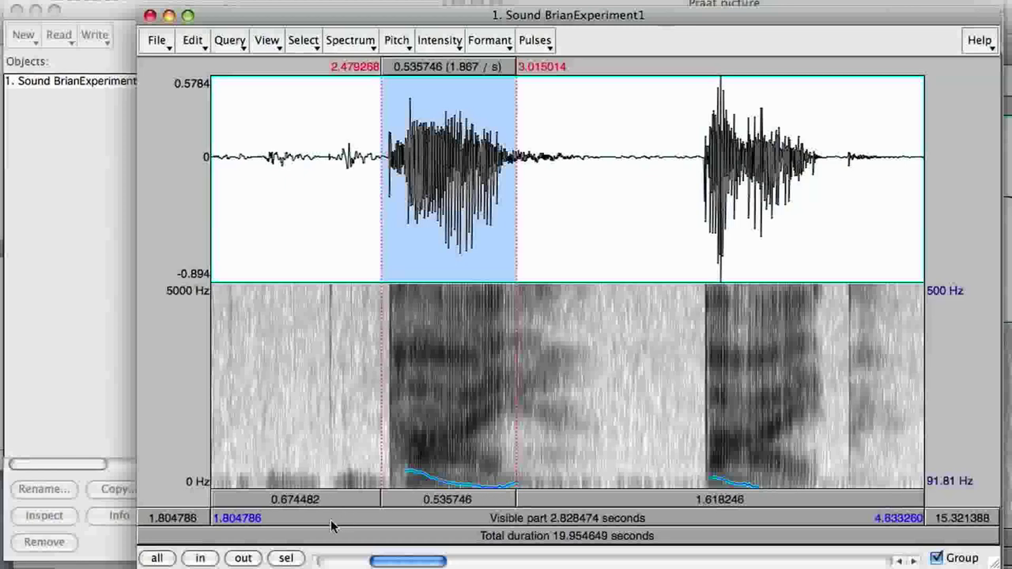
{"action": "left_click", "coordinate": [287, 558]}
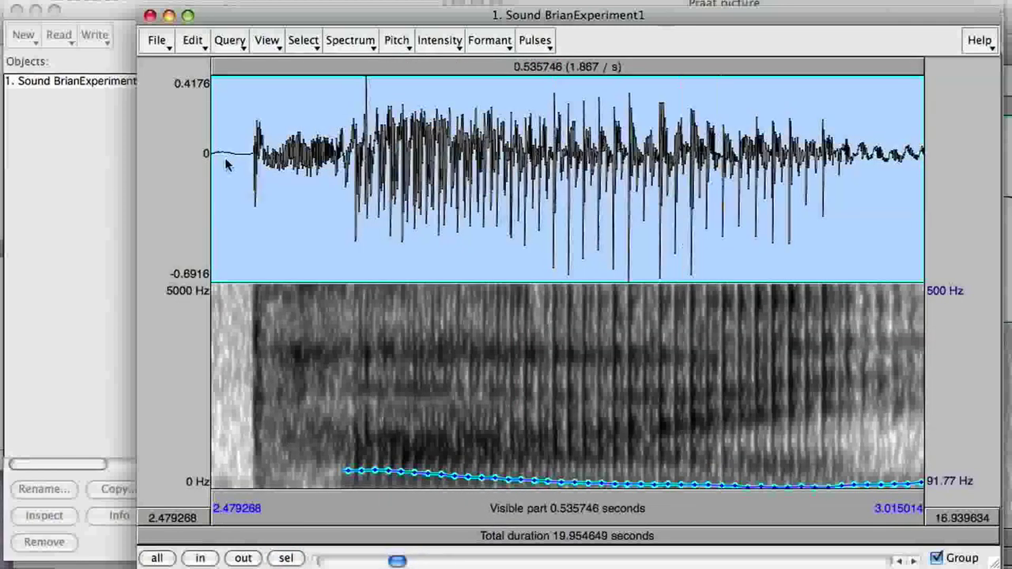
Zoom into the word's opening, 2.490–2.651 s, and play it several times.
{"action": "left_click_drag", "start_coordinate": [225, 164], "coordinate": [441, 197]}
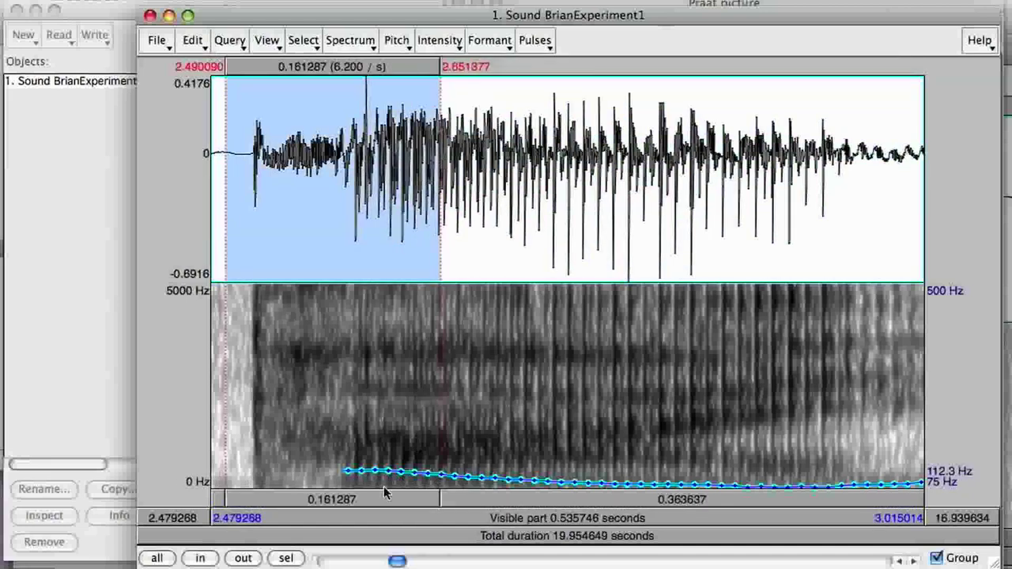
{"action": "left_click", "coordinate": [279, 558]}
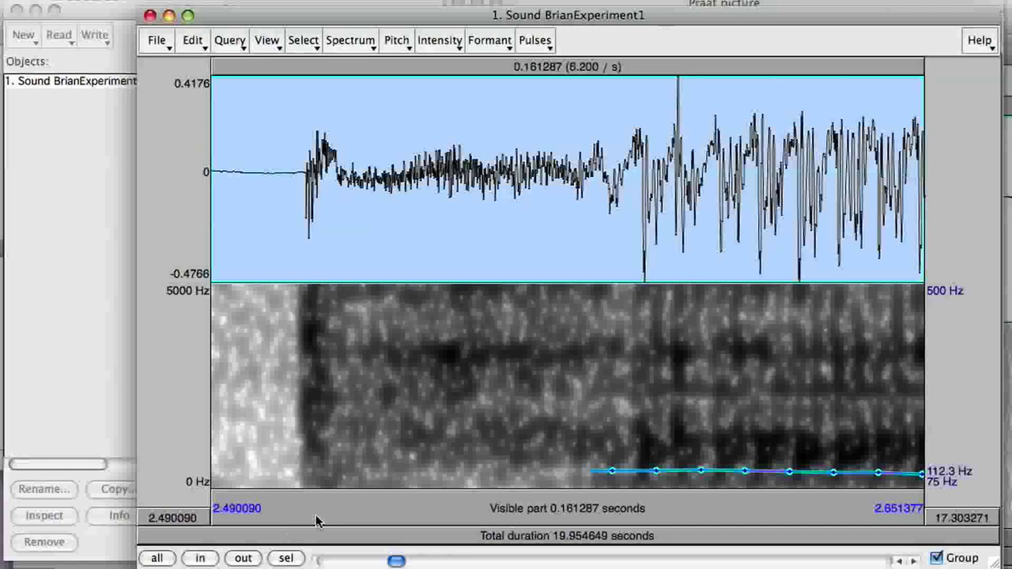
{"action": "left_click", "coordinate": [431, 517]}
{"action": "left_click", "coordinate": [432, 517]}
{"action": "left_click", "coordinate": [432, 517]}
Place the voicing-onset marker at 2.573263 s and play the stretches after and before it.
{"action": "left_click_drag", "start_coordinate": [306, 193], "coordinate": [583, 175]}
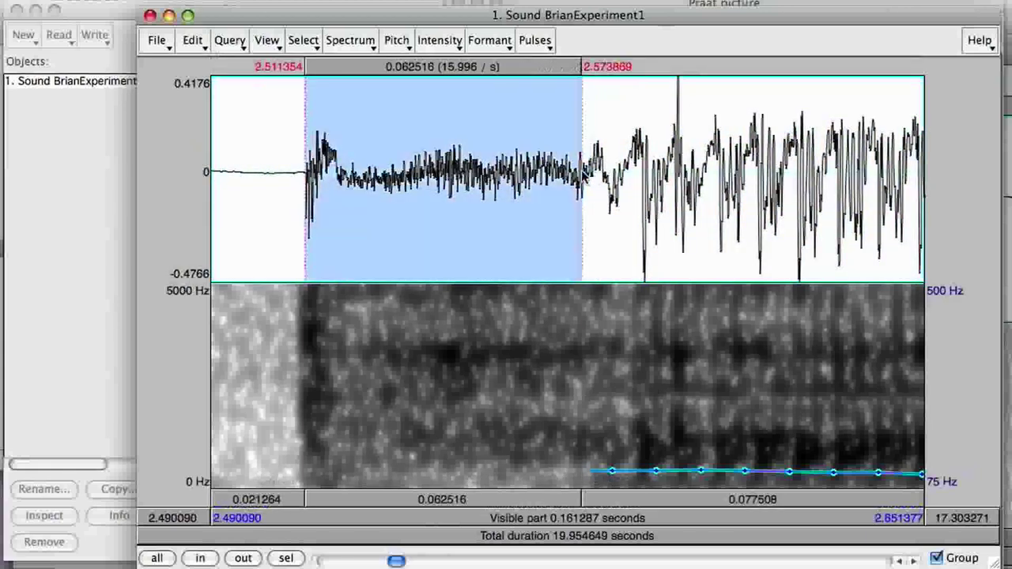
{"action": "left_click", "coordinate": [584, 115]}
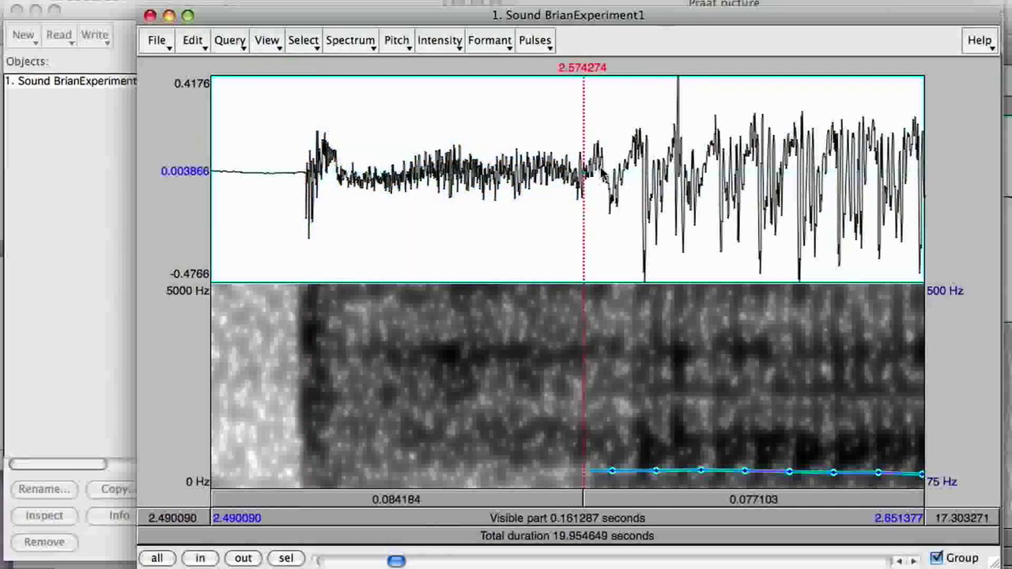
{"action": "left_click", "coordinate": [678, 97]}
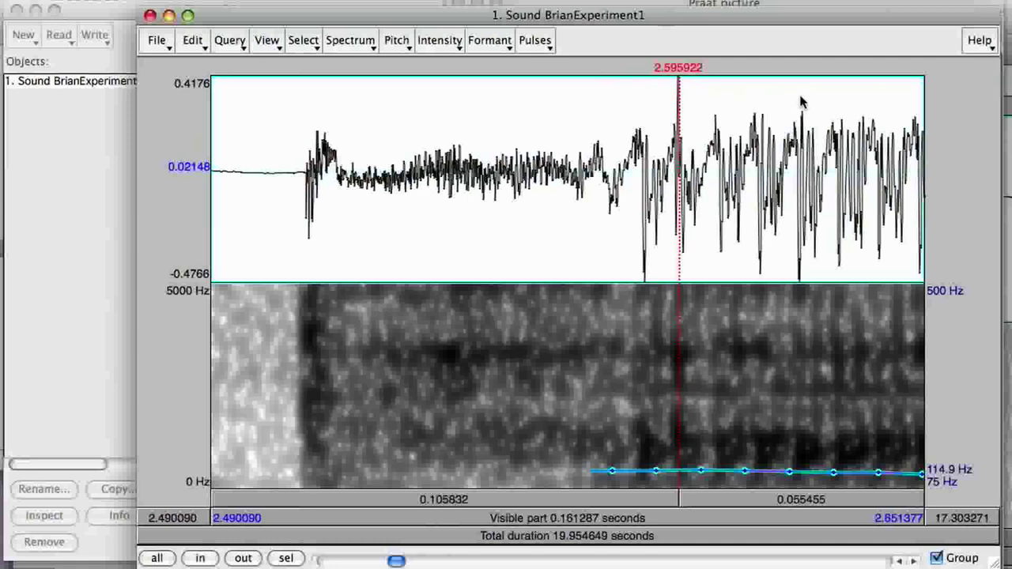
{"action": "left_click", "coordinate": [594, 149]}
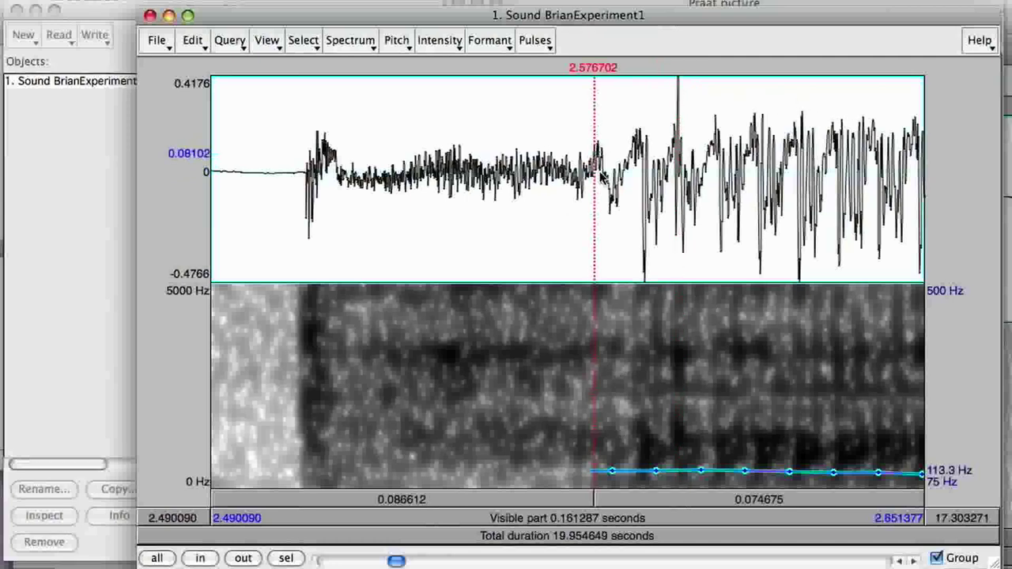
{"action": "left_click", "coordinate": [575, 166]}
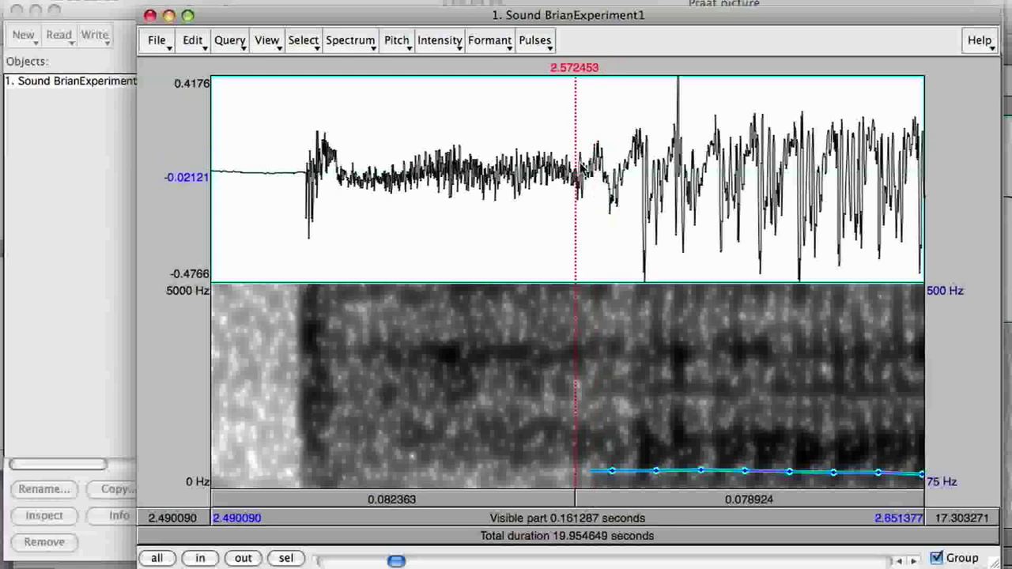
{"action": "left_click", "coordinate": [578, 170]}
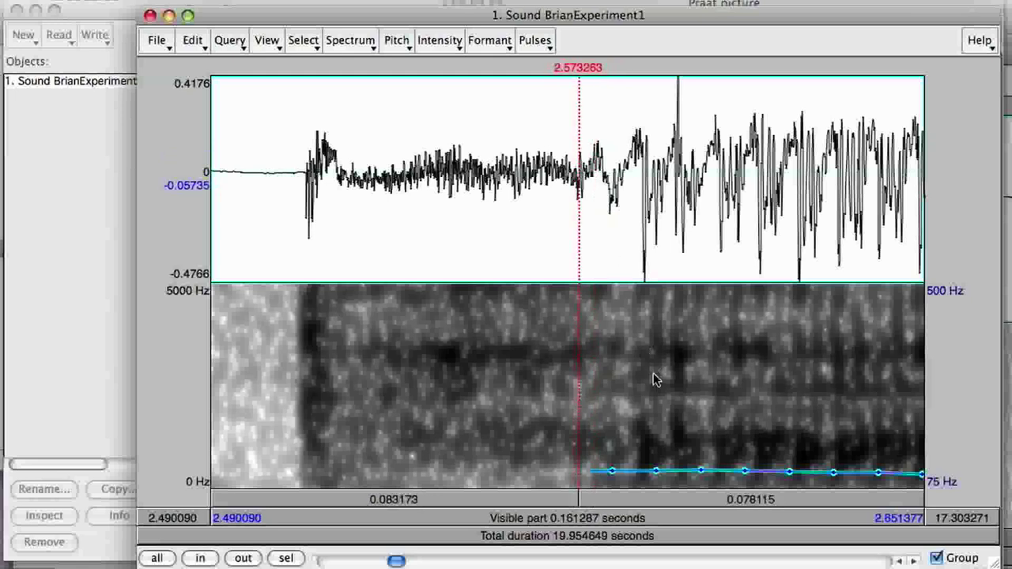
{"action": "left_click", "coordinate": [665, 498]}
{"action": "left_click", "coordinate": [536, 500]}
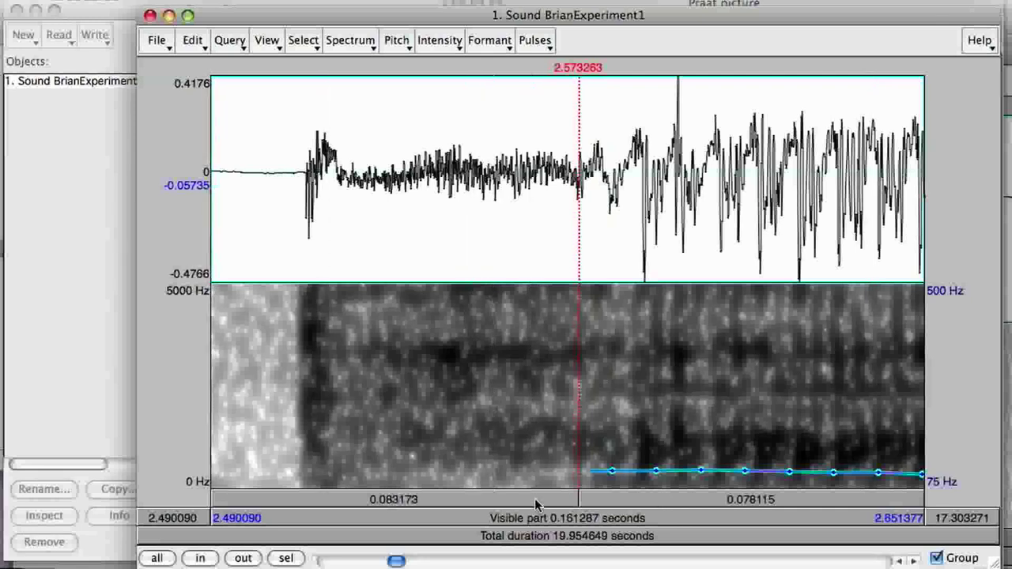
Select and play short stretches on either side of the voicing onset in 'pie'.
{"action": "left_click_drag", "start_coordinate": [579, 189], "coordinate": [678, 210]}
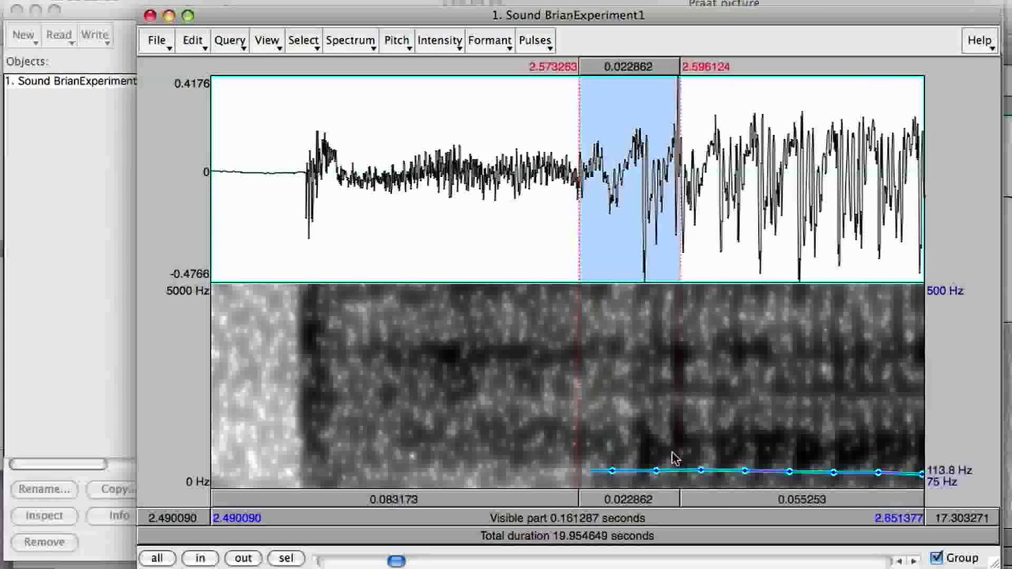
{"action": "left_click", "coordinate": [650, 507]}
{"action": "left_click", "coordinate": [650, 507]}
{"action": "left_click_drag", "start_coordinate": [465, 188], "coordinate": [582, 198]}
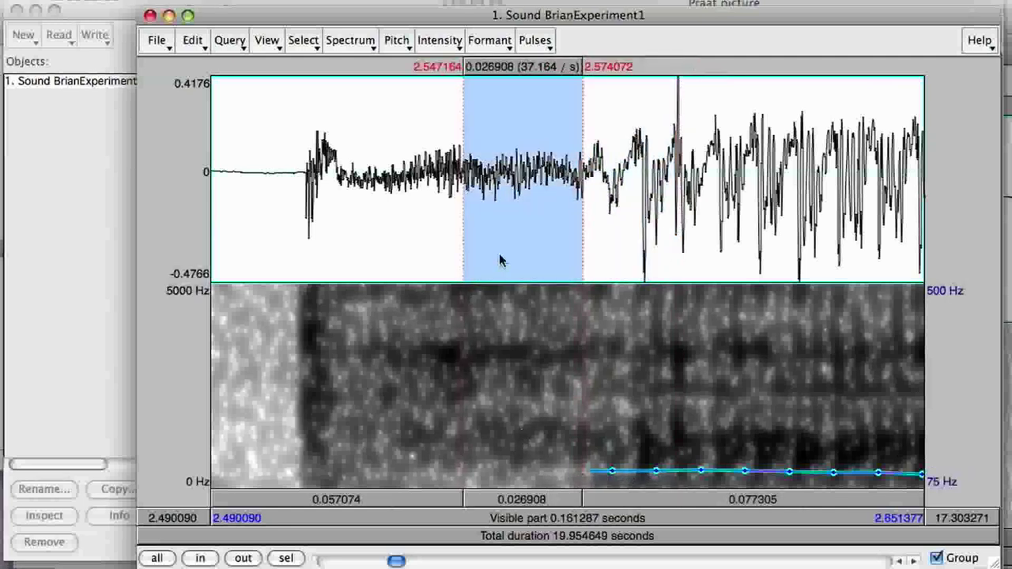
{"action": "left_click_drag", "start_coordinate": [463, 197], "coordinate": [676, 170]}
{"action": "left_click", "coordinate": [618, 499]}
{"action": "left_click", "coordinate": [617, 500]}
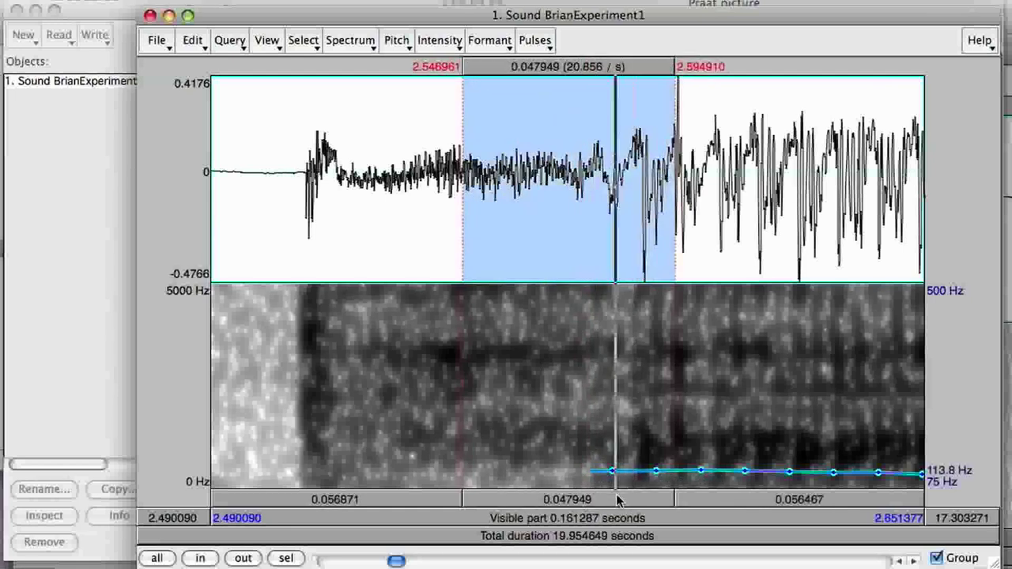
{"action": "left_click", "coordinate": [617, 500]}
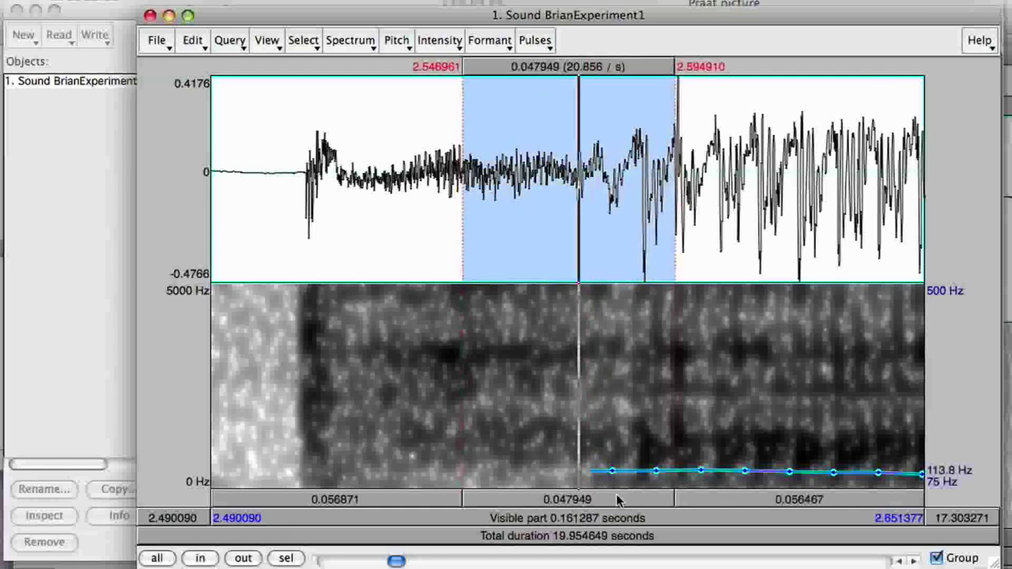
Select from voicing onset at 2.573465 s back to the burst at 2.511556 s, and play it.
{"action": "left_click", "coordinate": [578, 187]}
{"action": "left_click", "coordinate": [580, 183]}
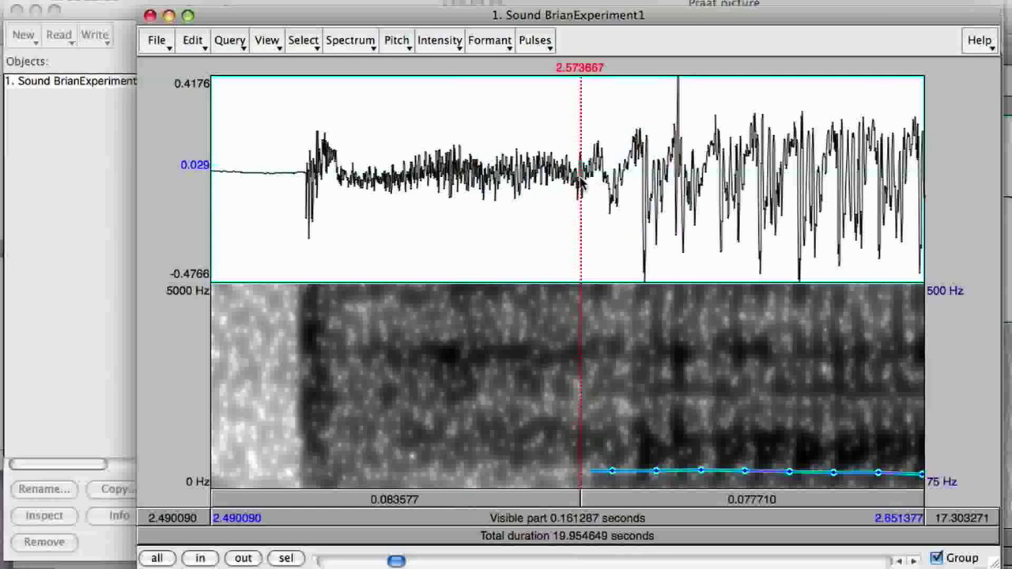
{"action": "left_click_drag", "start_coordinate": [581, 183], "coordinate": [310, 208]}
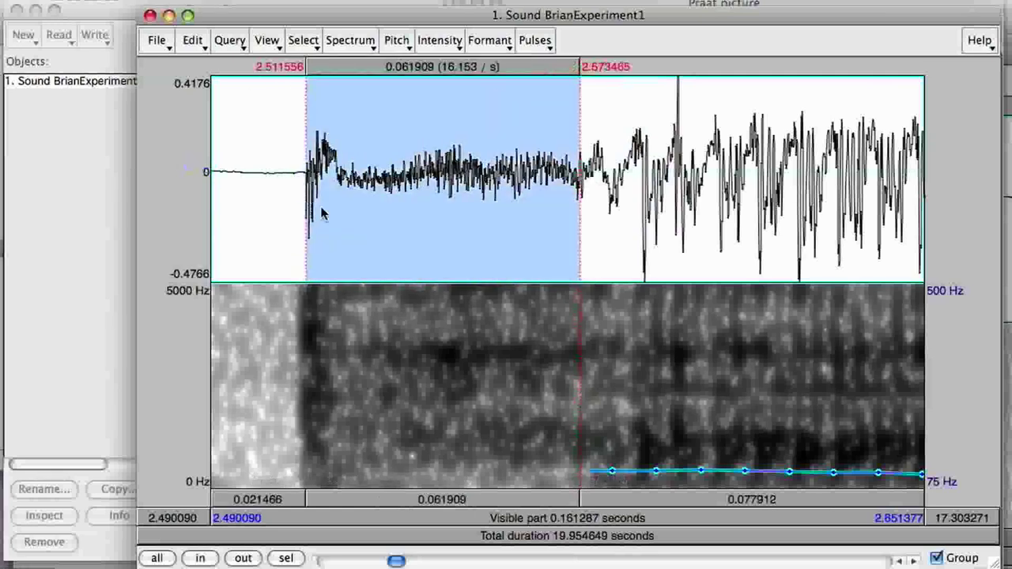
{"action": "left_click", "coordinate": [461, 504]}
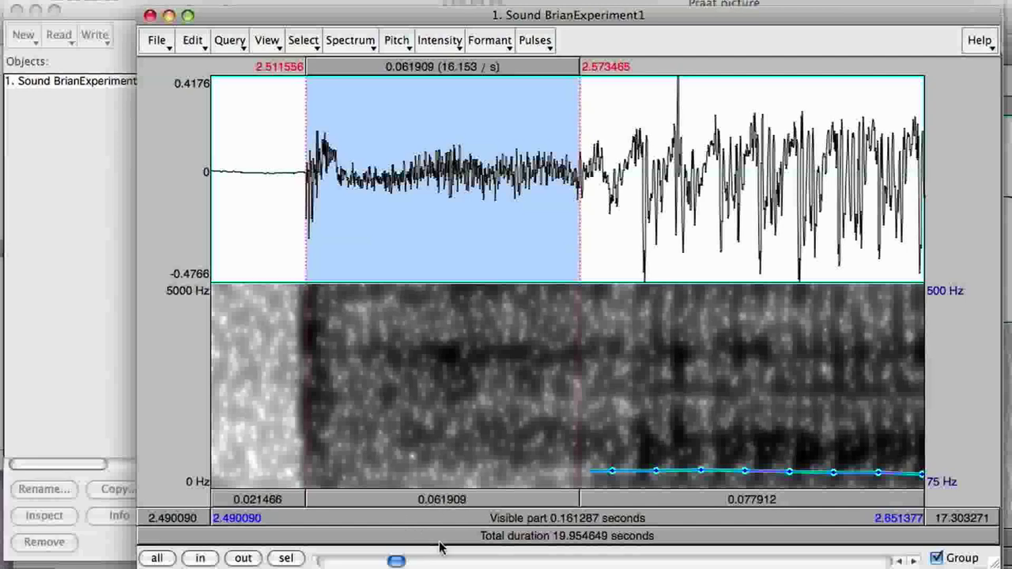
Zoom out to see both words, then zoom to 'buy' at 3.648346–4.299422 s.
{"action": "left_click", "coordinate": [286, 558]}
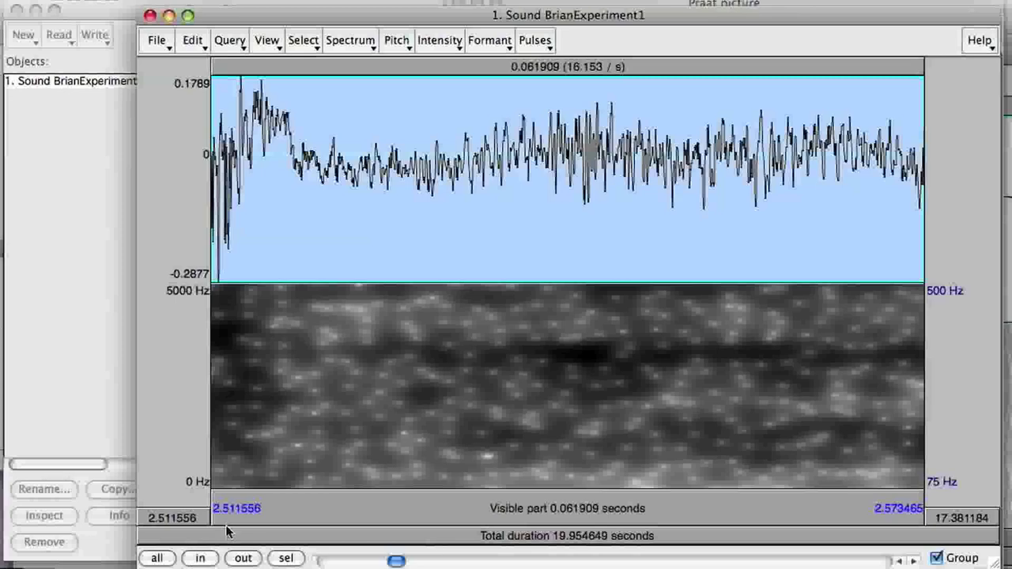
{"action": "left_click", "coordinate": [243, 558]}
{"action": "left_click", "coordinate": [243, 559]}
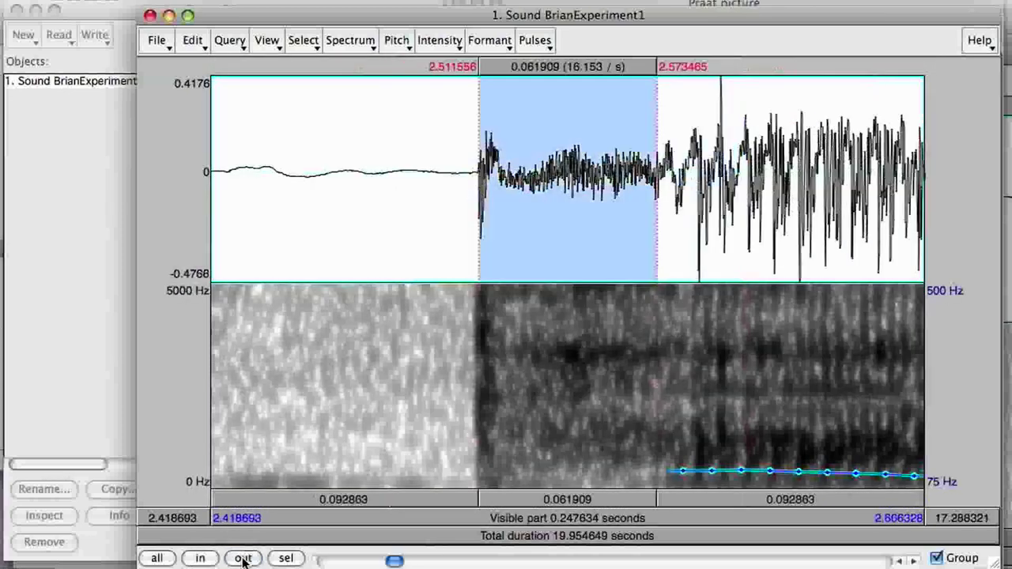
{"action": "left_click", "coordinate": [243, 558]}
{"action": "left_click", "coordinate": [243, 559]}
{"action": "left_click", "coordinate": [243, 559]}
{"action": "left_click", "coordinate": [243, 559]}
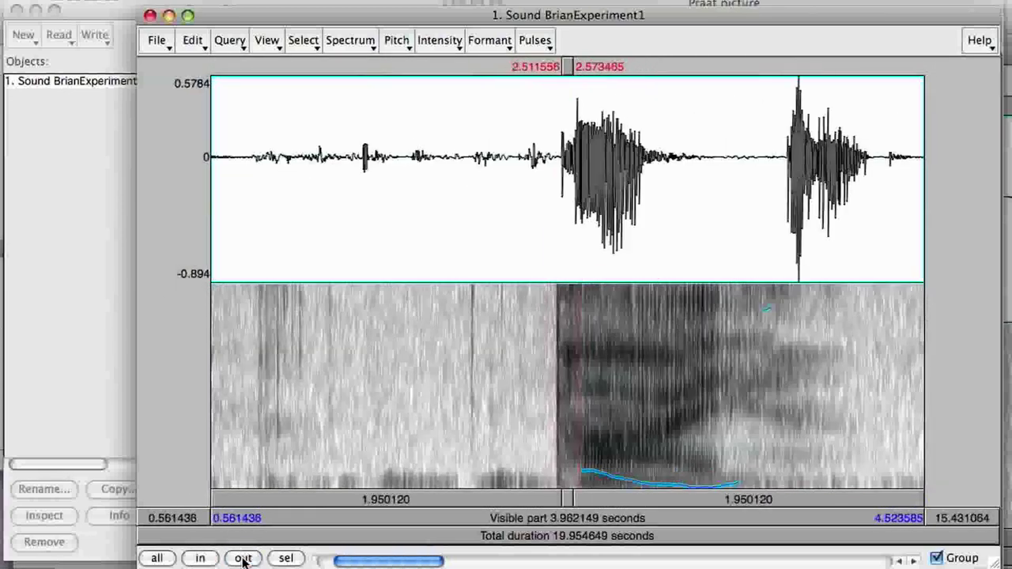
{"action": "left_click_drag", "start_coordinate": [767, 194], "coordinate": [887, 170]}
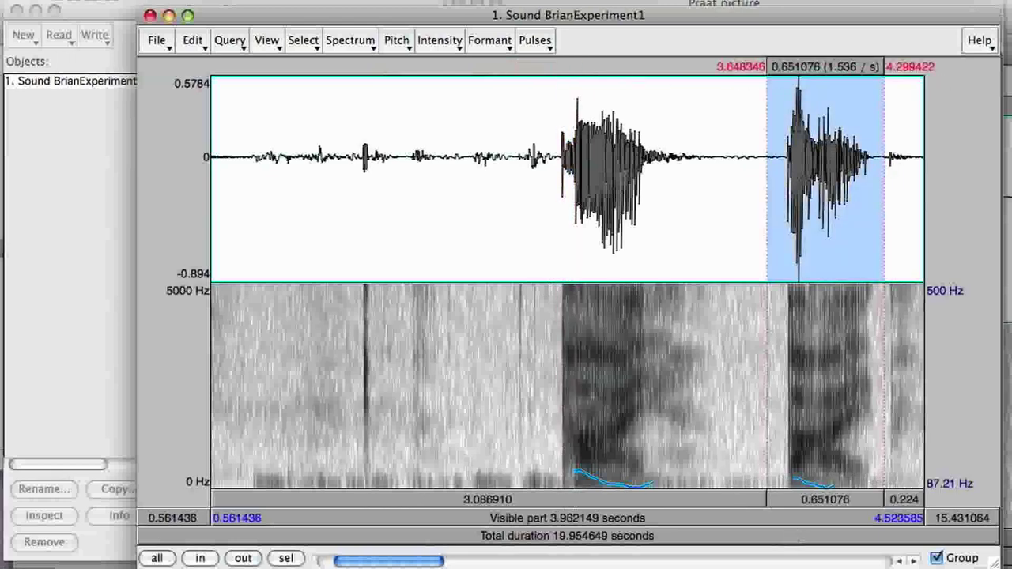
{"action": "left_click", "coordinate": [285, 558]}
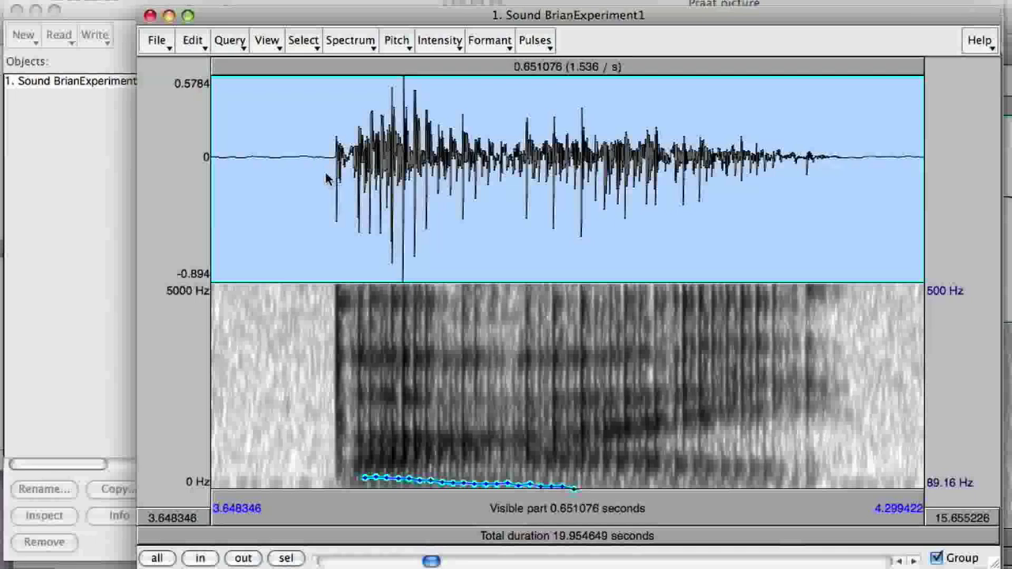
Zoom into the onset of 'buy', mark voicing at 3.778271 s, and select and play back to the 3.761761 s burst.
{"action": "left_click_drag", "start_coordinate": [310, 180], "coordinate": [452, 180]}
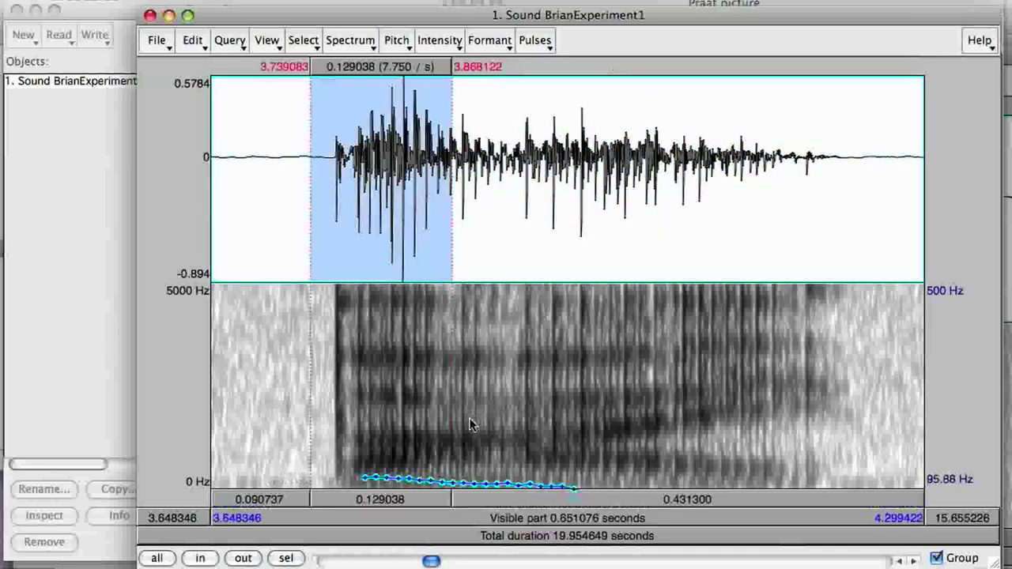
{"action": "left_click", "coordinate": [286, 559]}
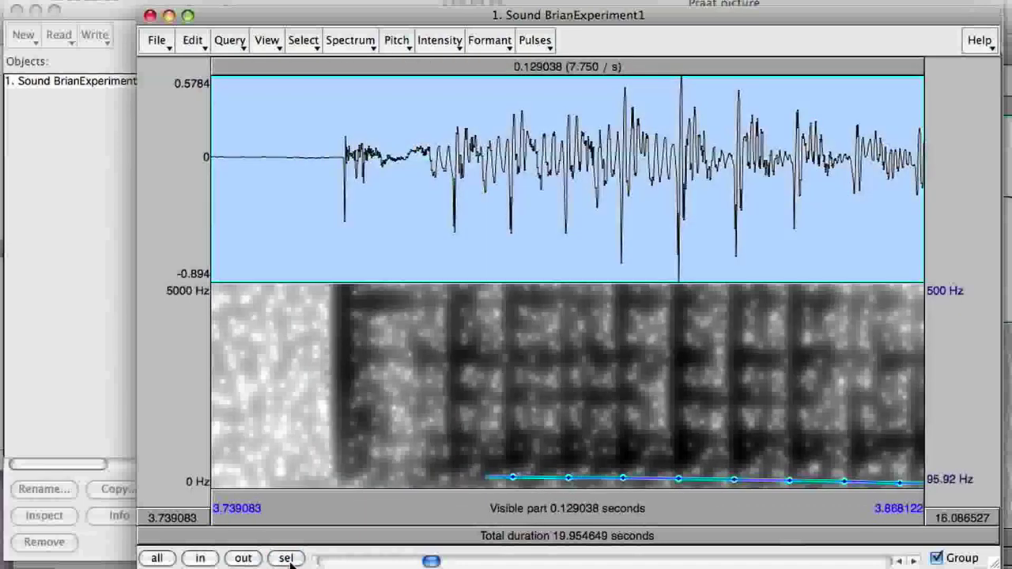
{"action": "left_click", "coordinate": [427, 163]}
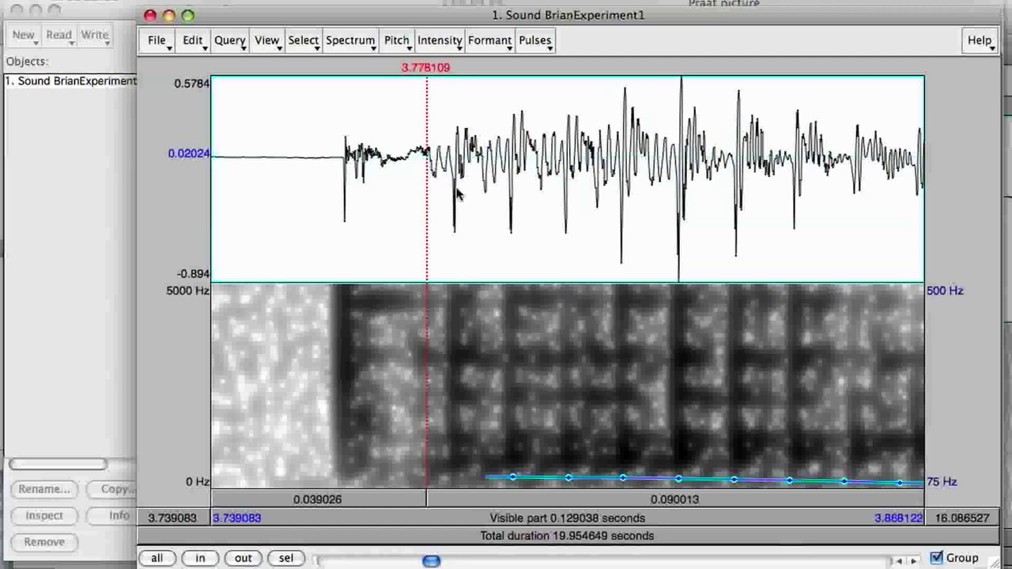
{"action": "left_click", "coordinate": [430, 160]}
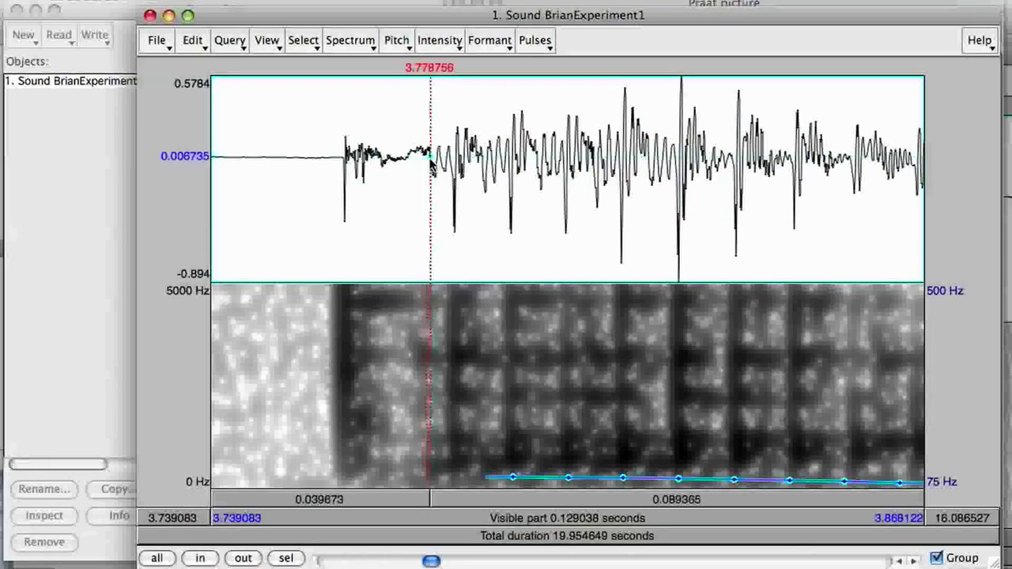
{"action": "left_click", "coordinate": [428, 160]}
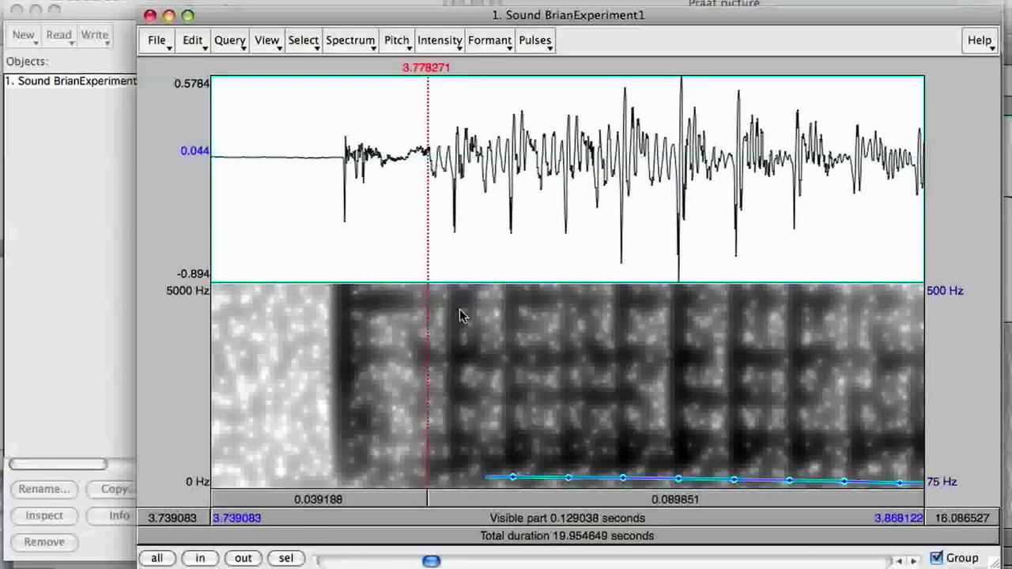
{"action": "left_click", "coordinate": [485, 499]}
{"action": "left_click_drag", "start_coordinate": [338, 162], "coordinate": [427, 162]}
{"action": "left_click", "coordinate": [388, 500]}
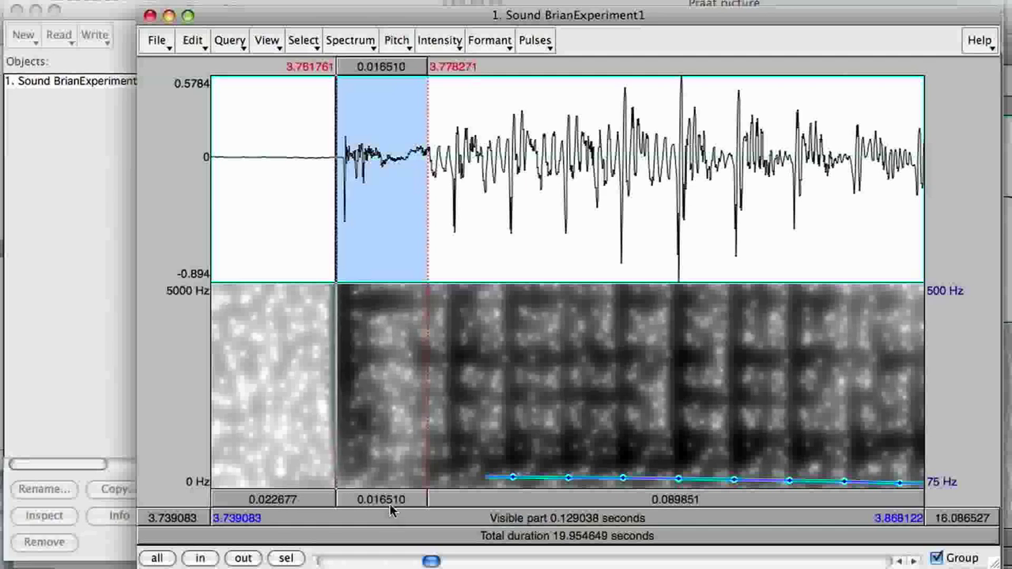
Play and zoom into a wider span around 'buy's onset, then reselect the burst-to-voicing stretch as 3.763114–3.778473 s.
{"action": "left_click_drag", "start_coordinate": [344, 162], "coordinate": [427, 152]}
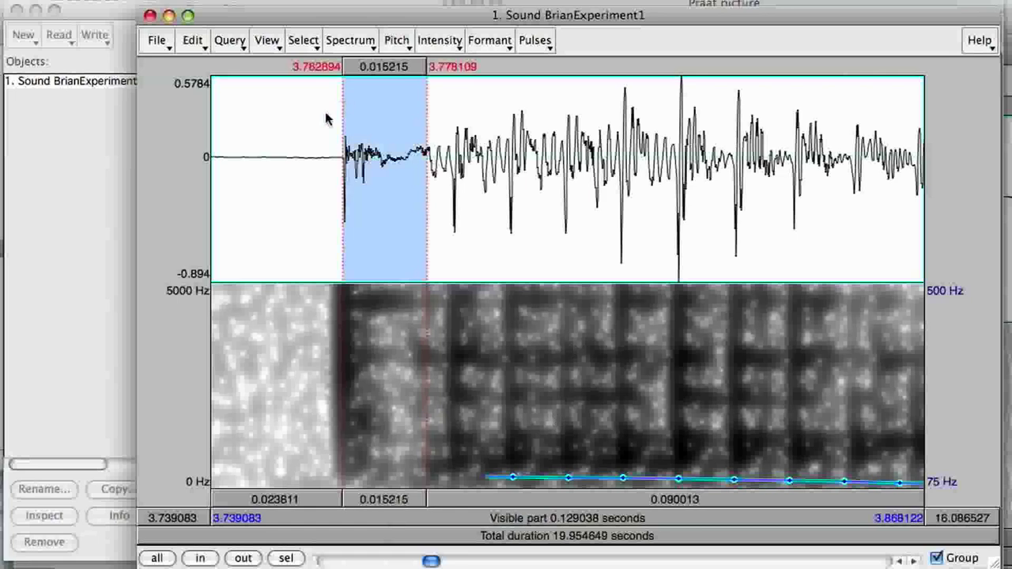
{"action": "left_click_drag", "start_coordinate": [267, 162], "coordinate": [578, 166]}
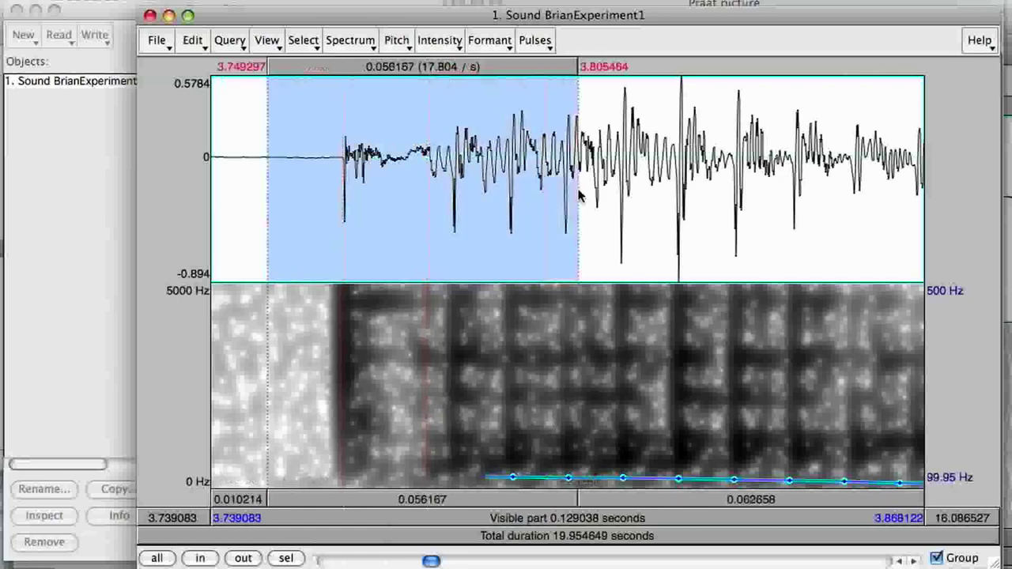
{"action": "left_click", "coordinate": [400, 506]}
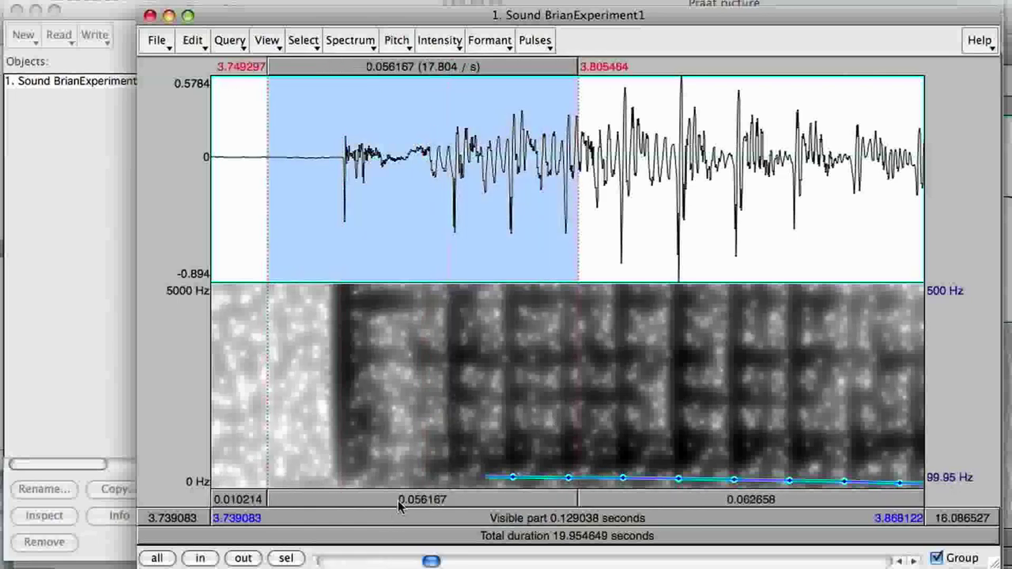
{"action": "left_click", "coordinate": [285, 558]}
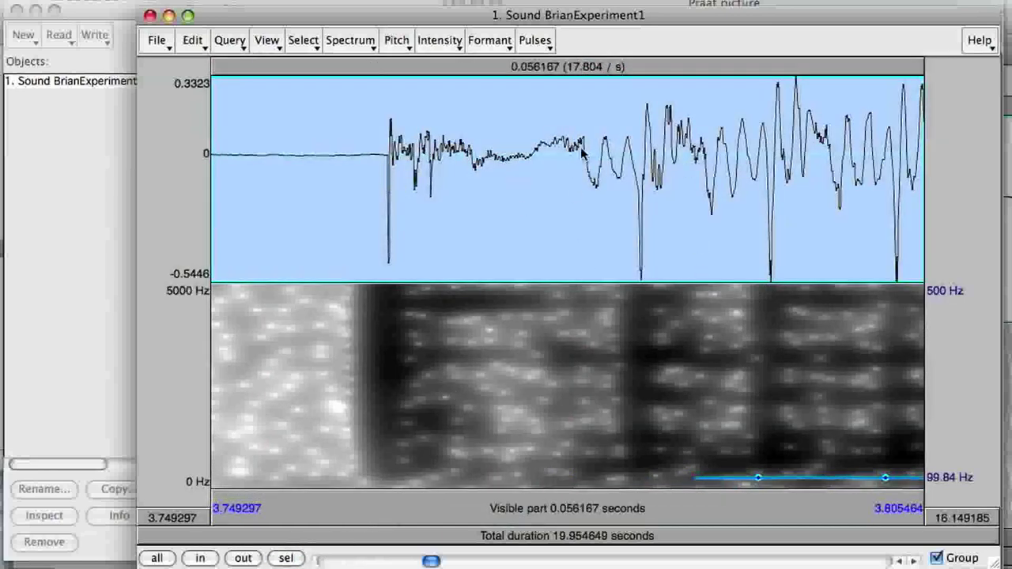
{"action": "left_click_drag", "start_coordinate": [583, 153], "coordinate": [387, 190]}
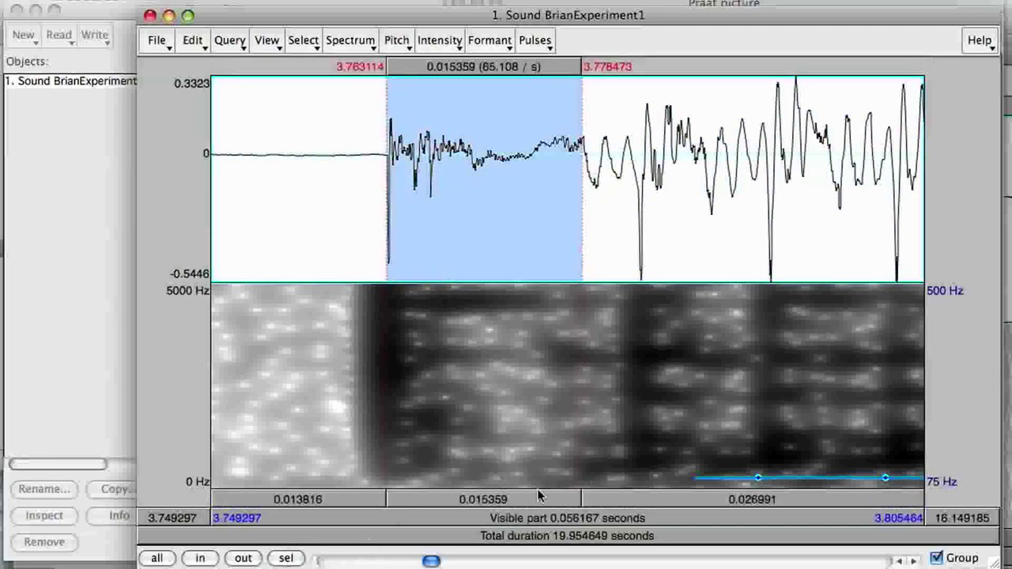